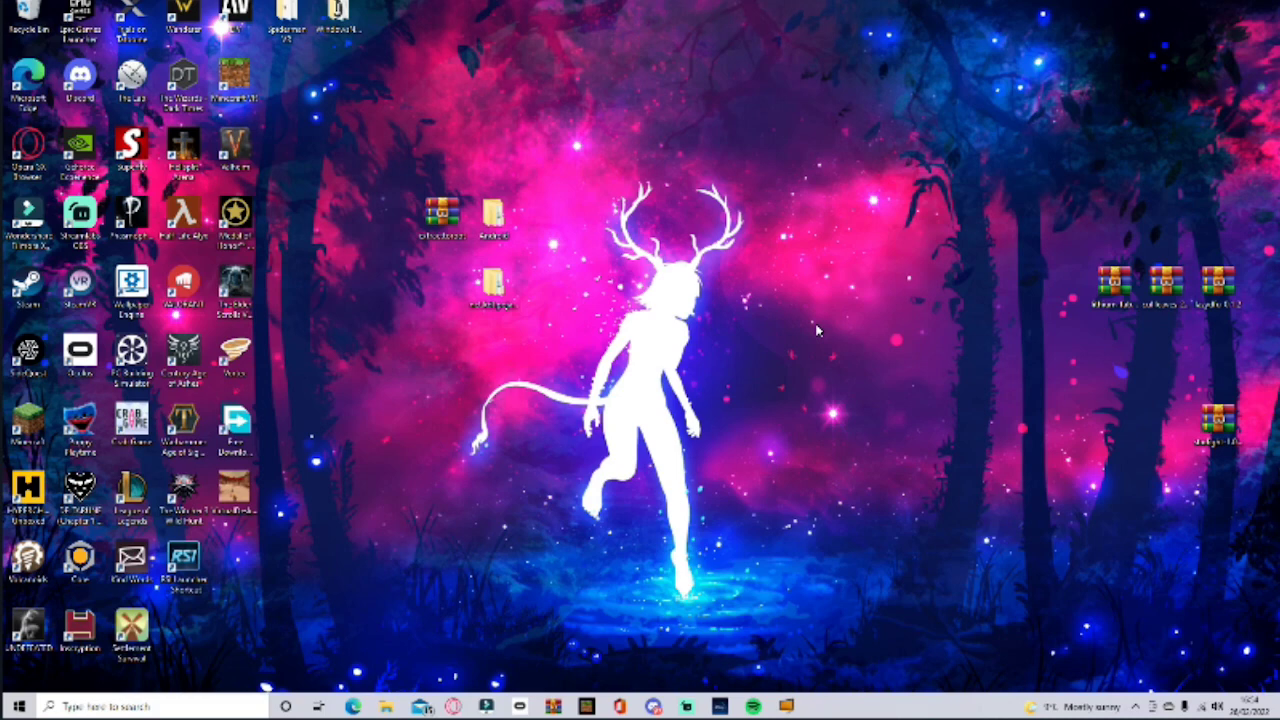
# Move the group of four mod archives on the desktop closer to the centre of the desktop
pyautogui.moveTo(979, 192); pyautogui.dragTo(1245, 440)
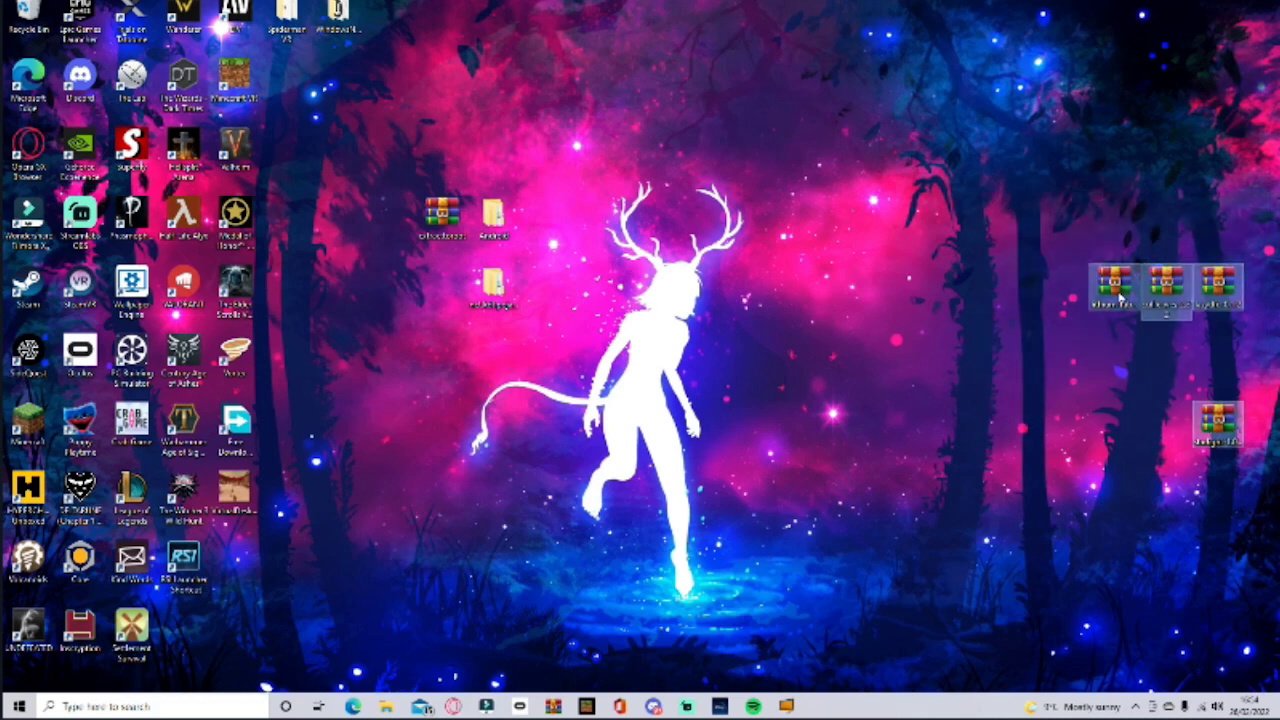
pyautogui.moveTo(1112, 292); pyautogui.dragTo(792, 127)
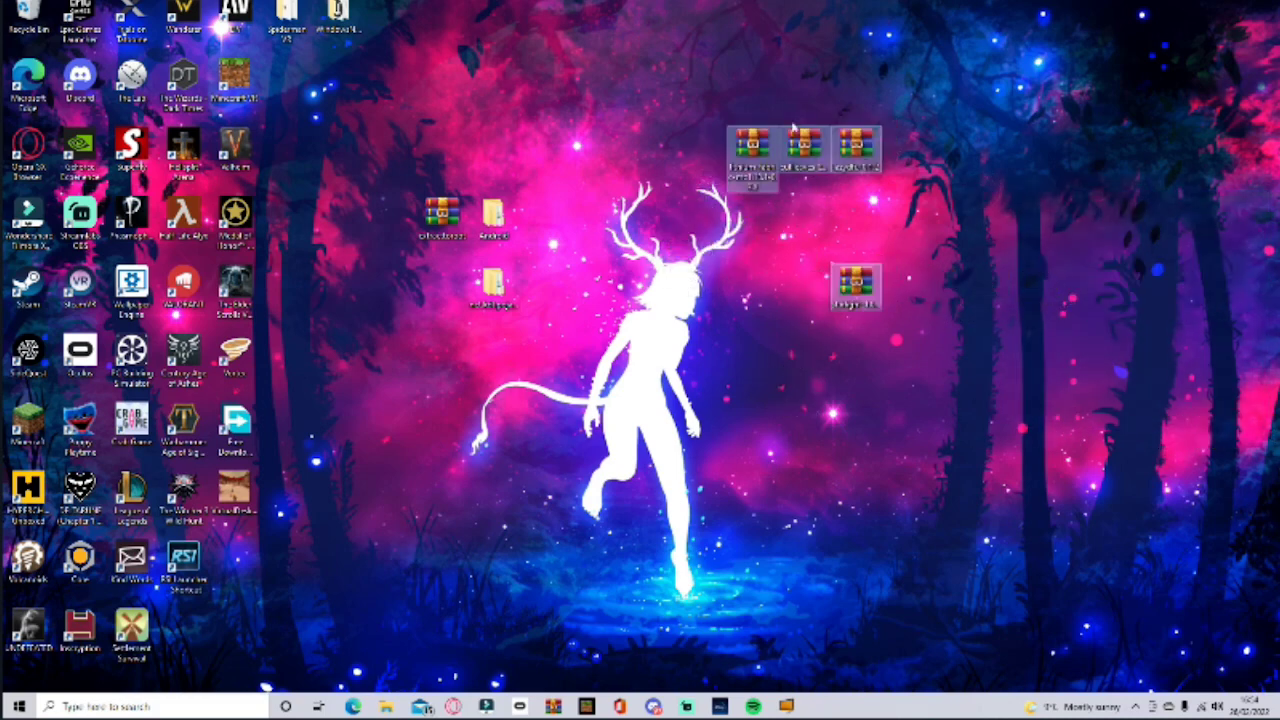
pyautogui.click(1080, 280)
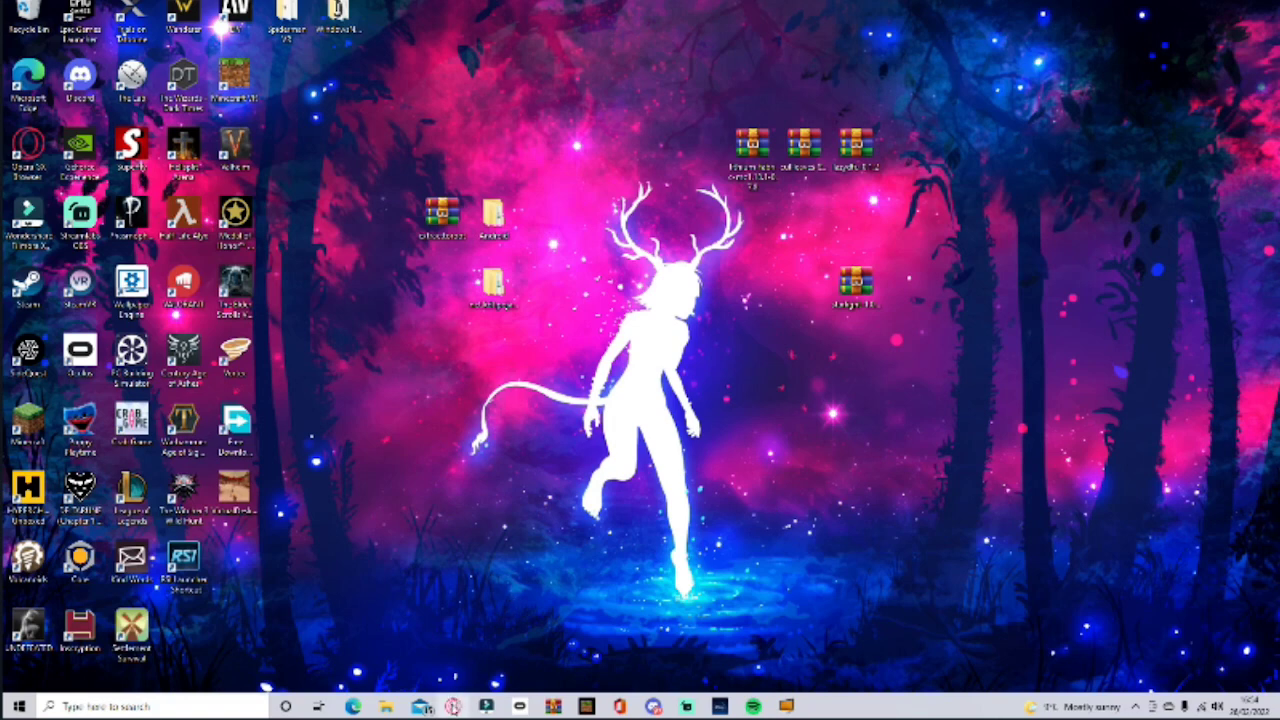
# Switch to the Opera GX browser and look through the recently updated Minecraft resource packs on resourcepack.net
pyautogui.moveTo(452, 706)
pyautogui.click(455, 630)
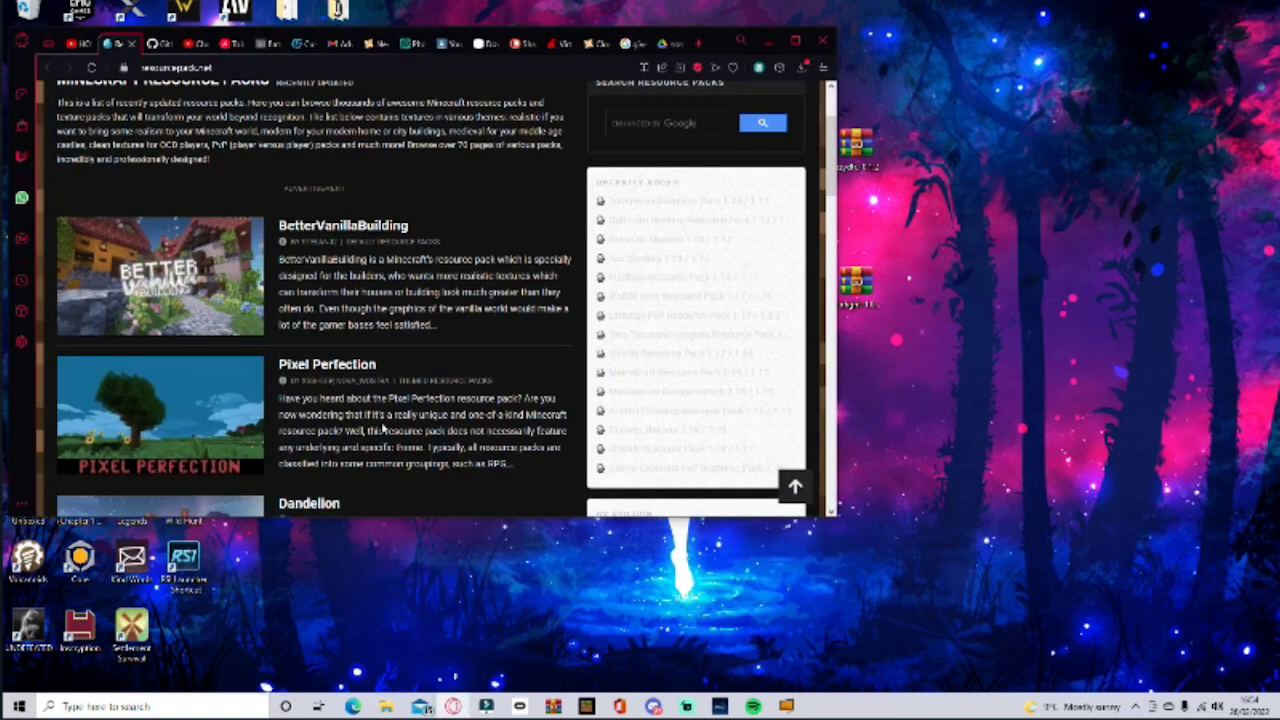
pyautogui.scroll(3, 205, 355)
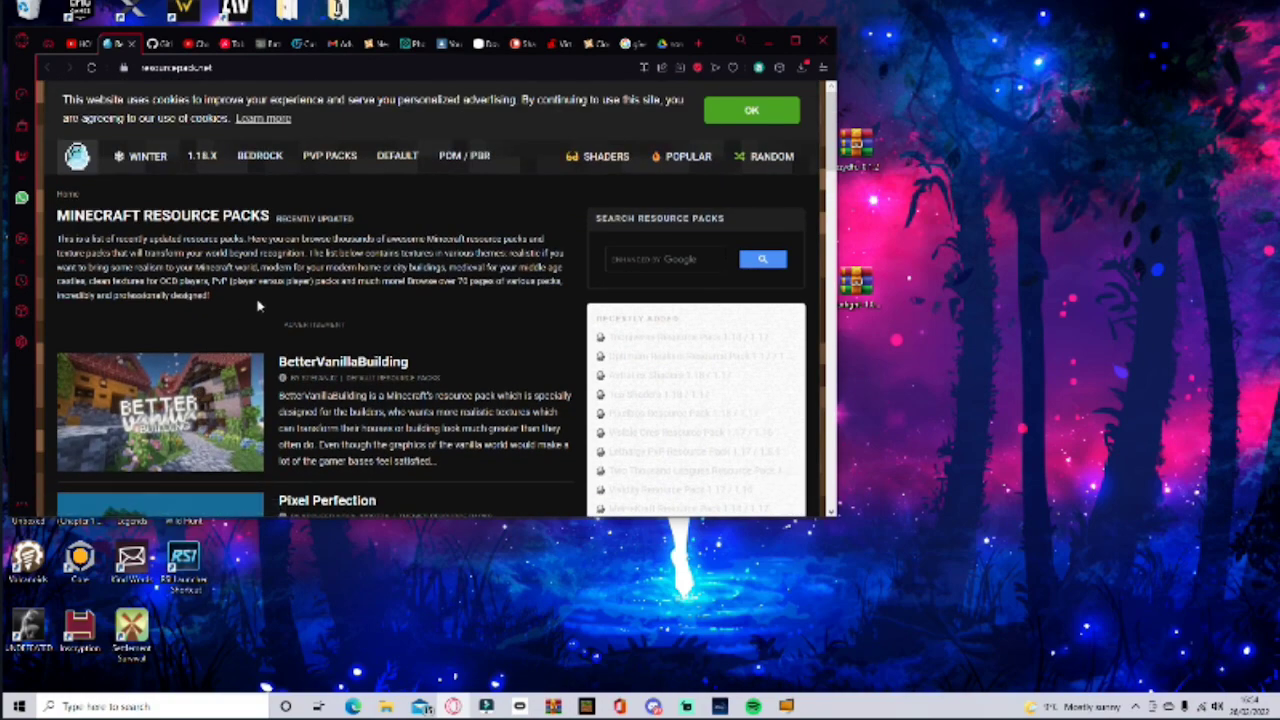
pyautogui.scroll(-1, 286, 320)
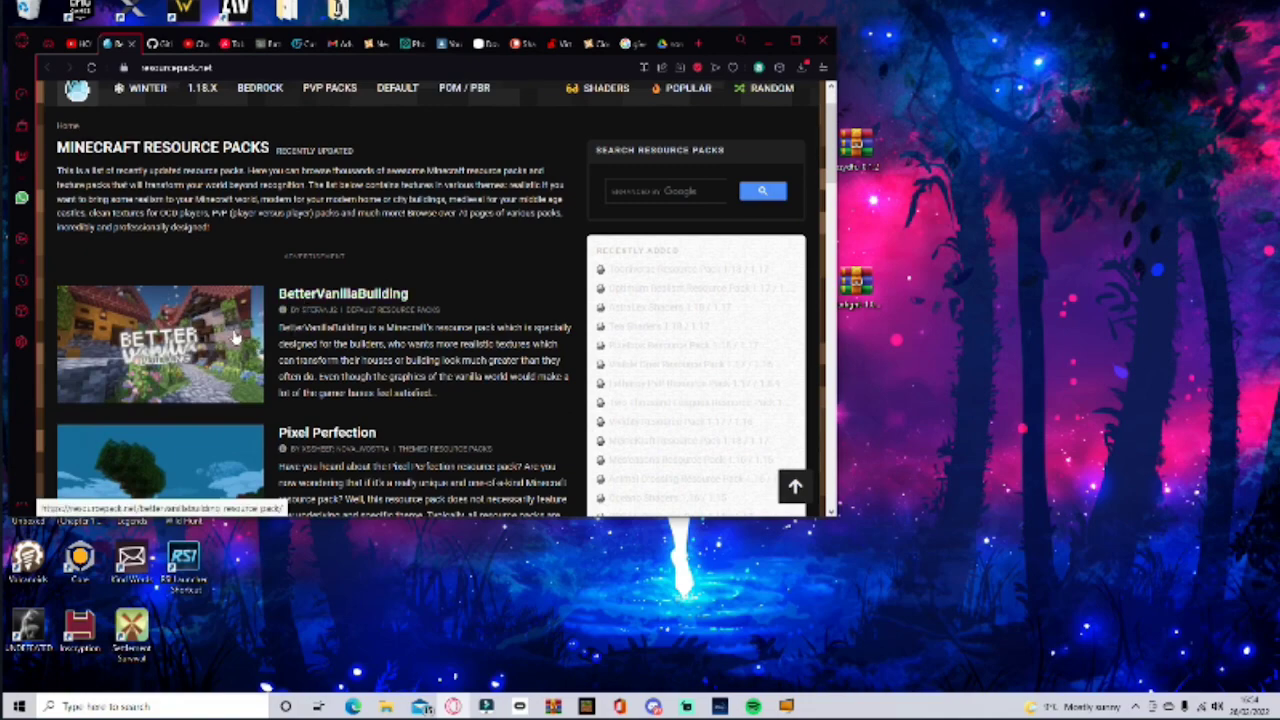
pyautogui.scroll(-2, 240, 330)
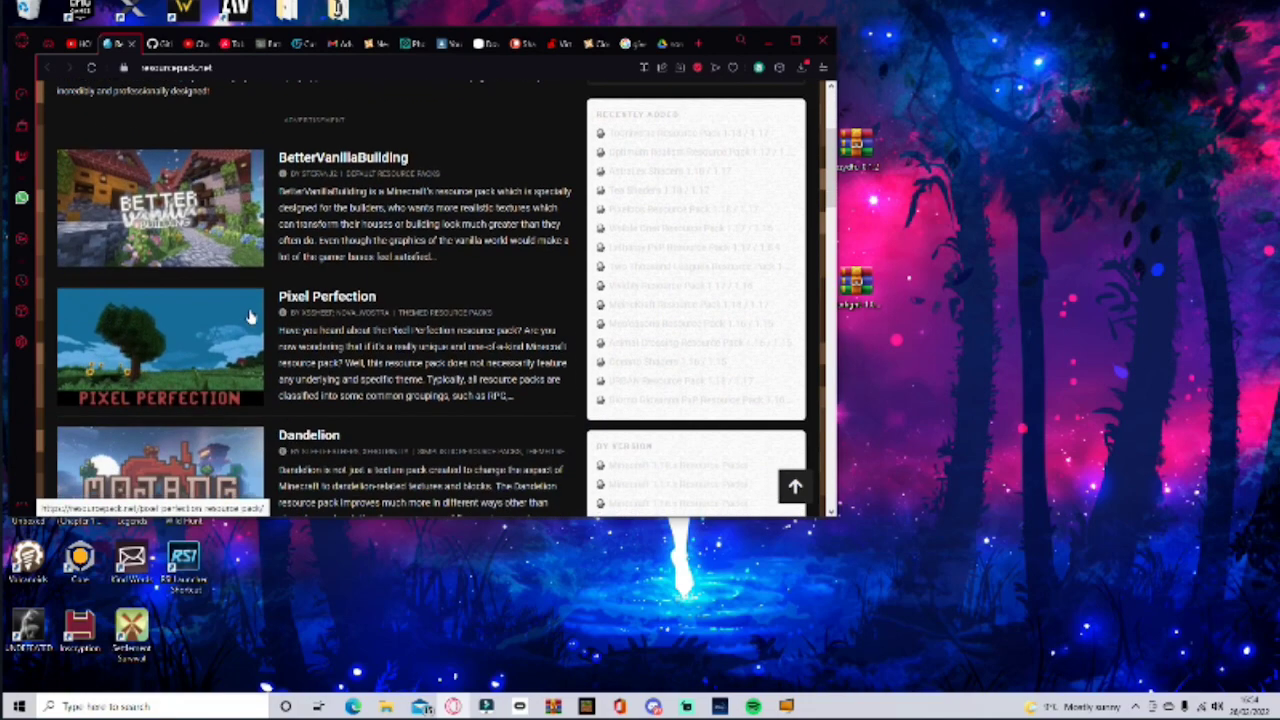
pyautogui.scroll(-2, 250, 316)
pyautogui.scroll(-4, 237, 332)
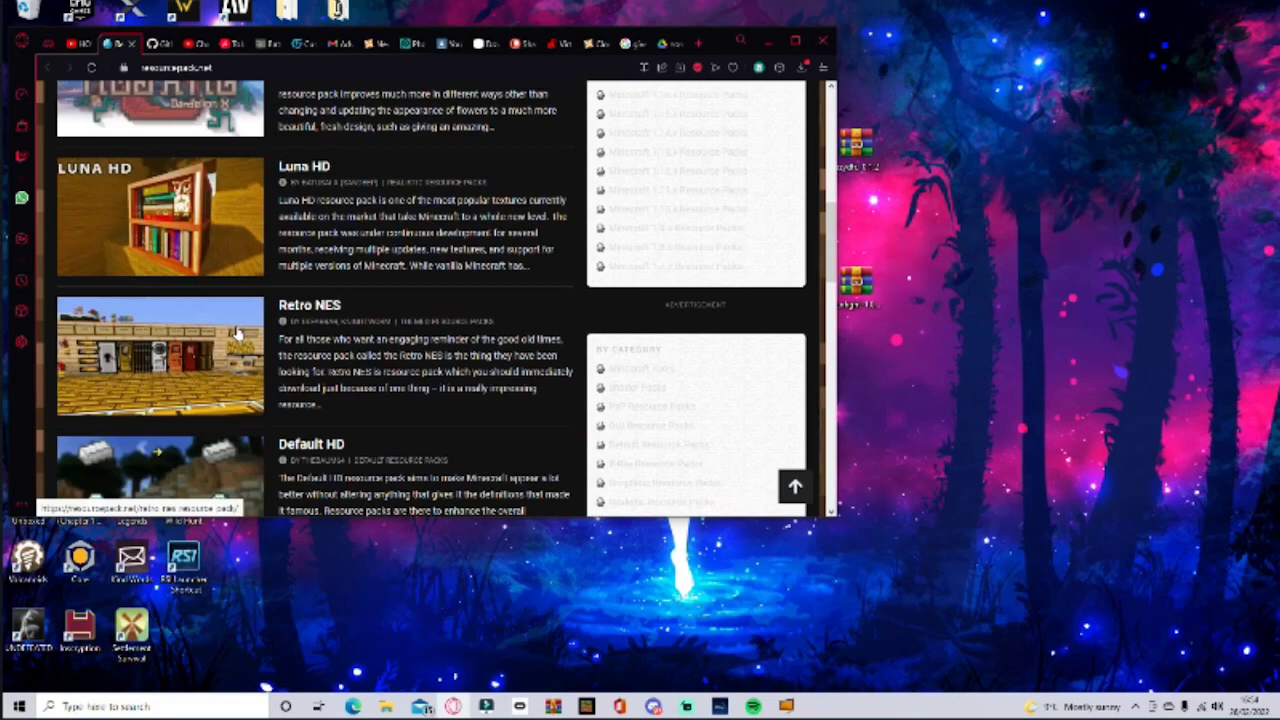
pyautogui.scroll(-3, 238, 316)
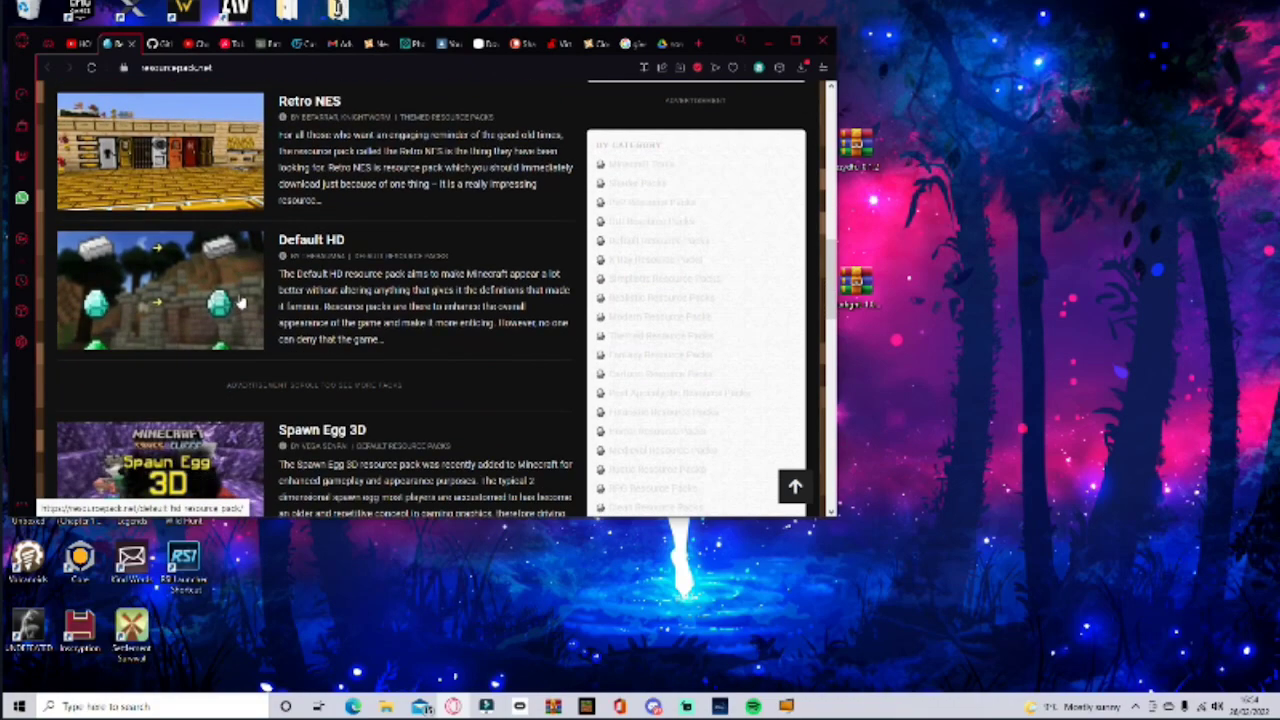
pyautogui.scroll(5, 230, 312)
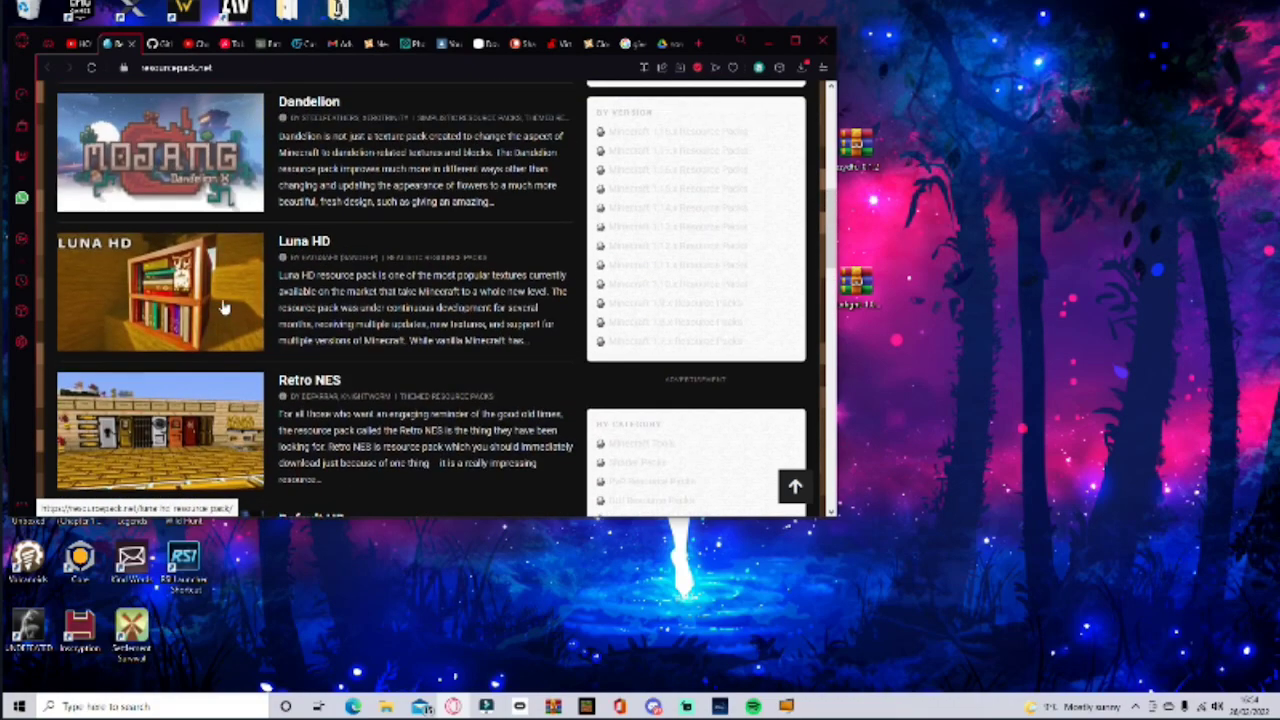
pyautogui.scroll(5, 226, 308)
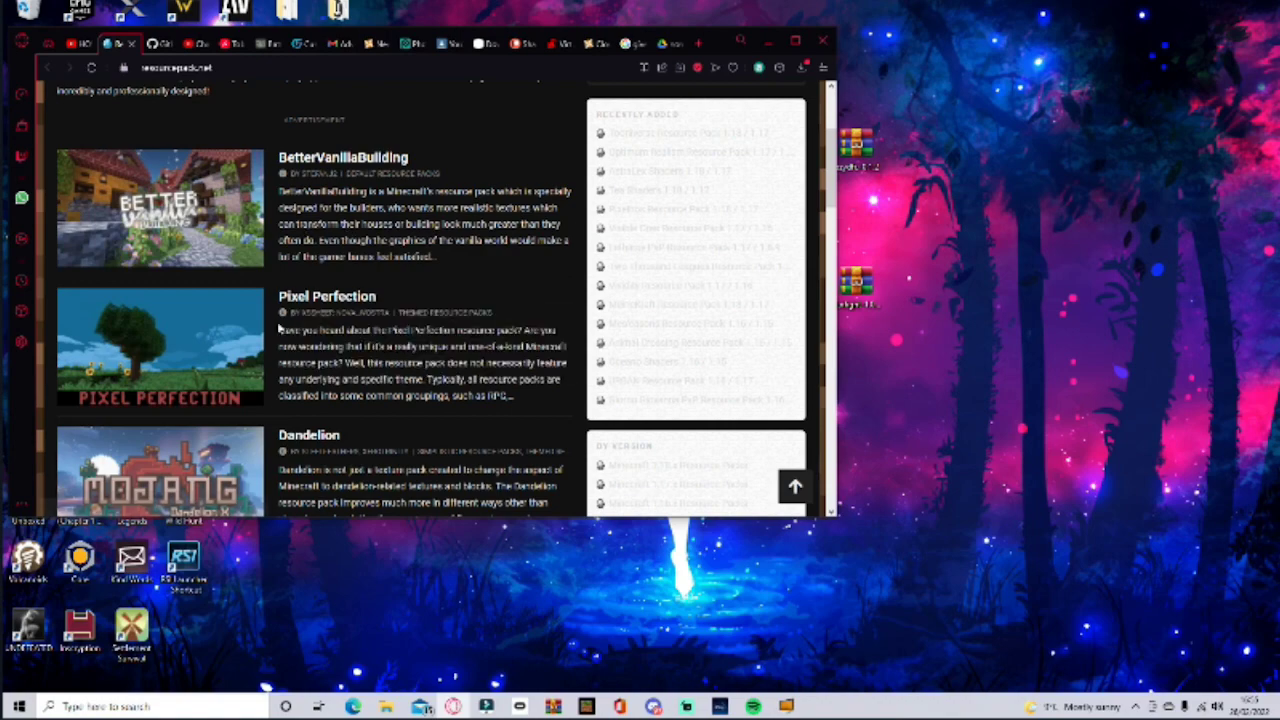
pyautogui.scroll(-2, 150, 250)
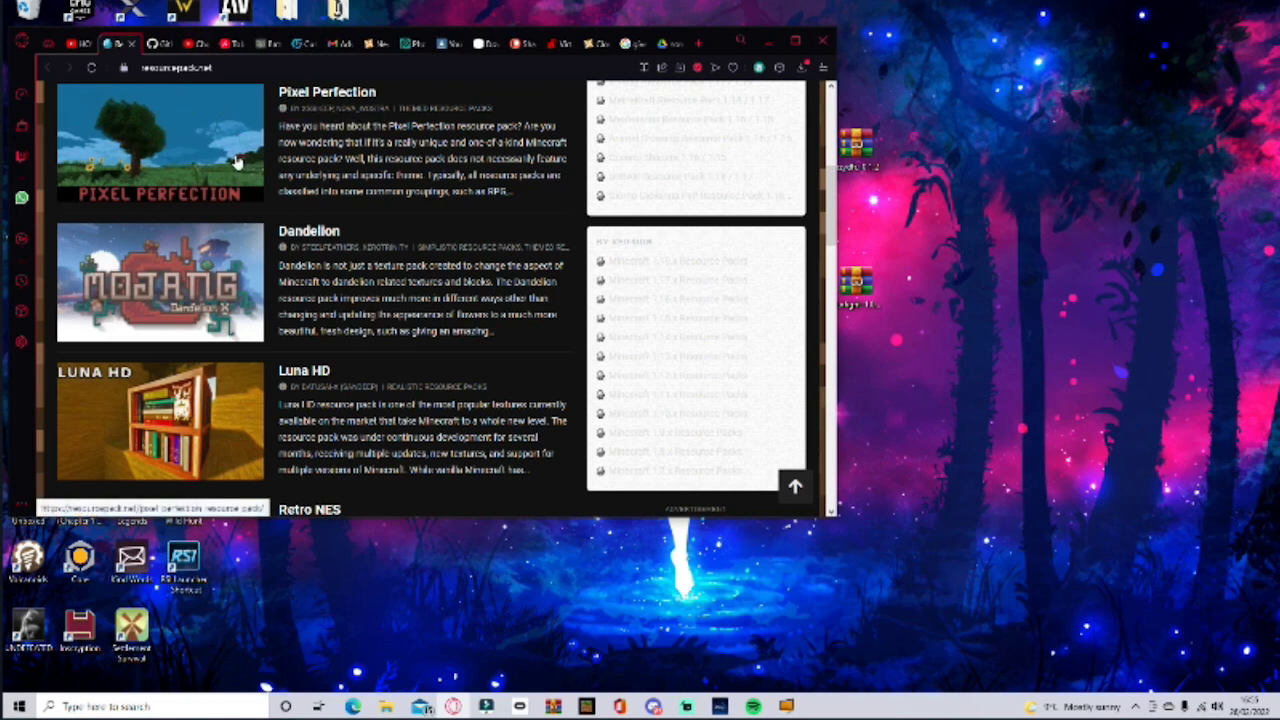
pyautogui.scroll(-1, 237, 162)
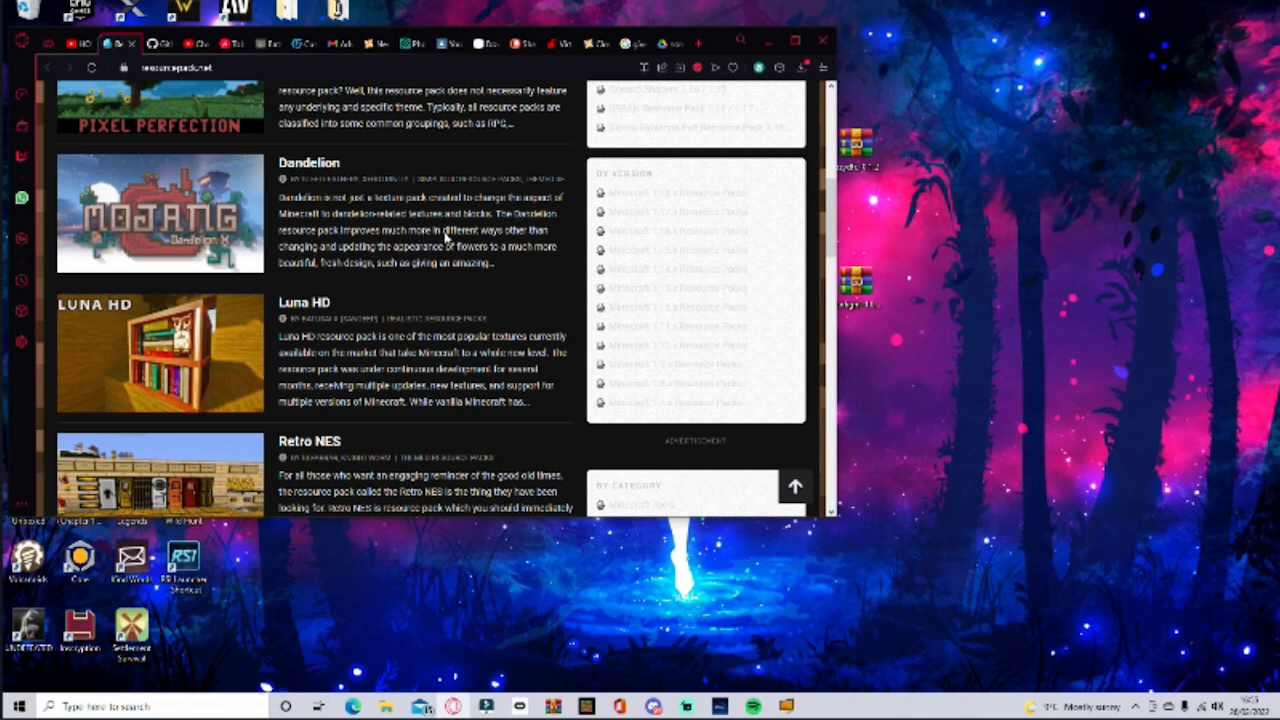
# Open the Luna HD resource pack page and go past its screenshots to the installation instructions
pyautogui.click(410, 340)
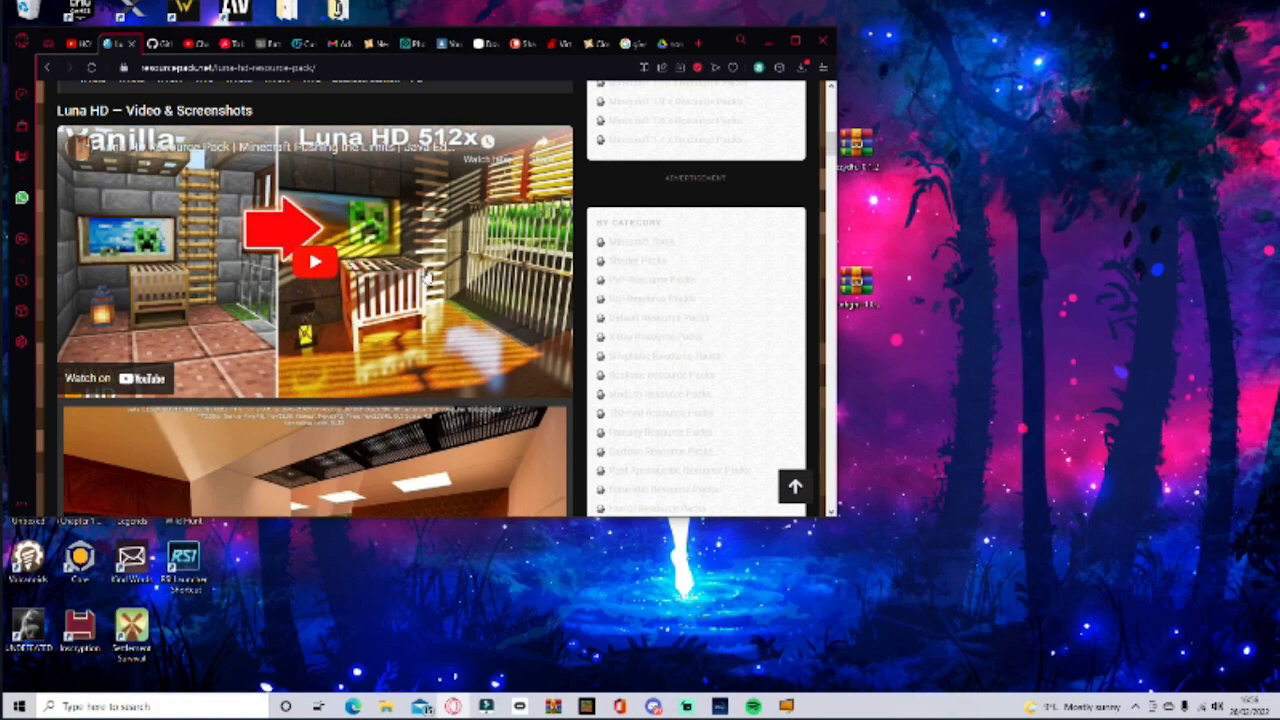
pyautogui.scroll(-3, 344, 354)
pyautogui.scroll(-7, 344, 354)
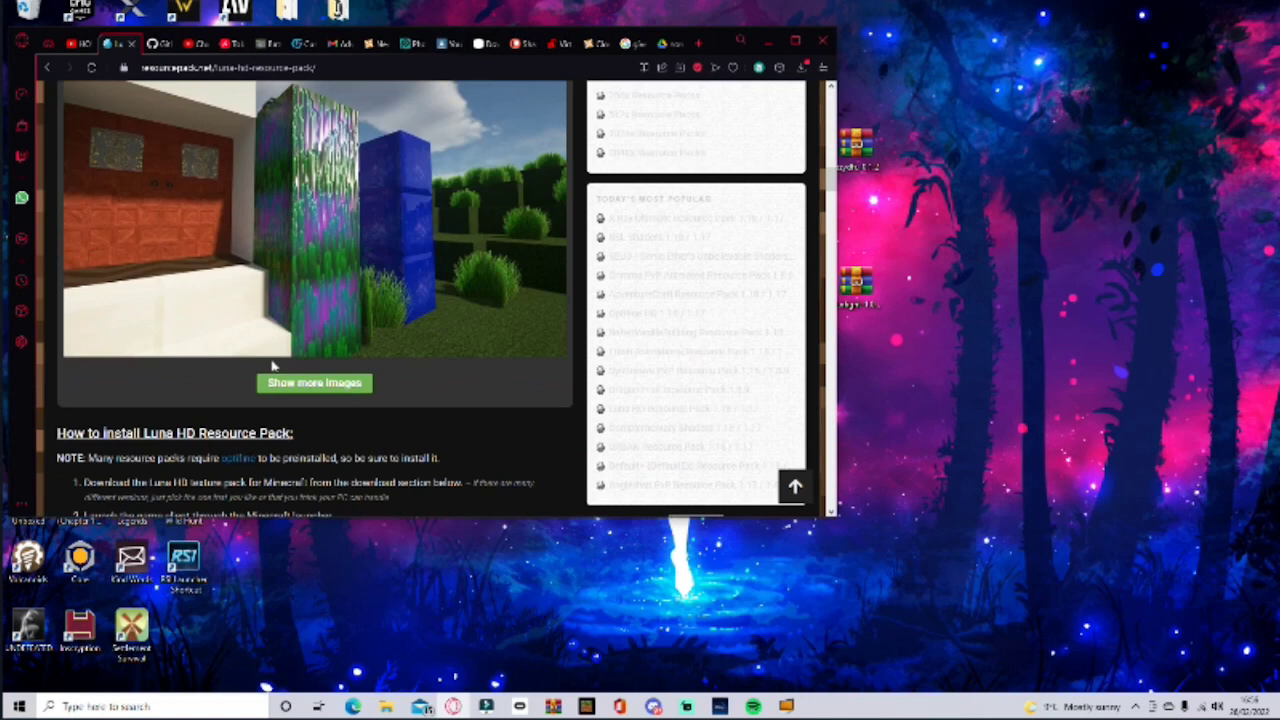
pyautogui.scroll(-4, 272, 368)
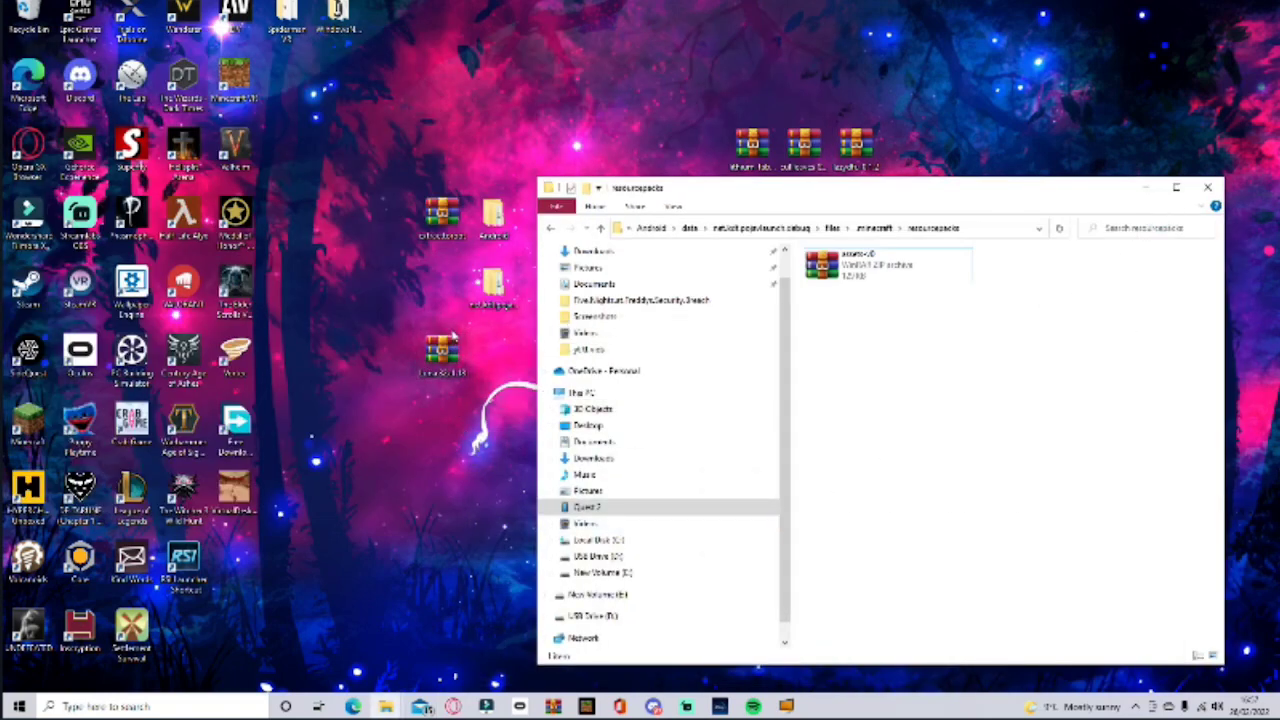
# Move the Luna 32x 1.18 archive to a free spot on the desktop and inspect its contents
pyautogui.moveTo(444, 352); pyautogui.dragTo(390, 430)
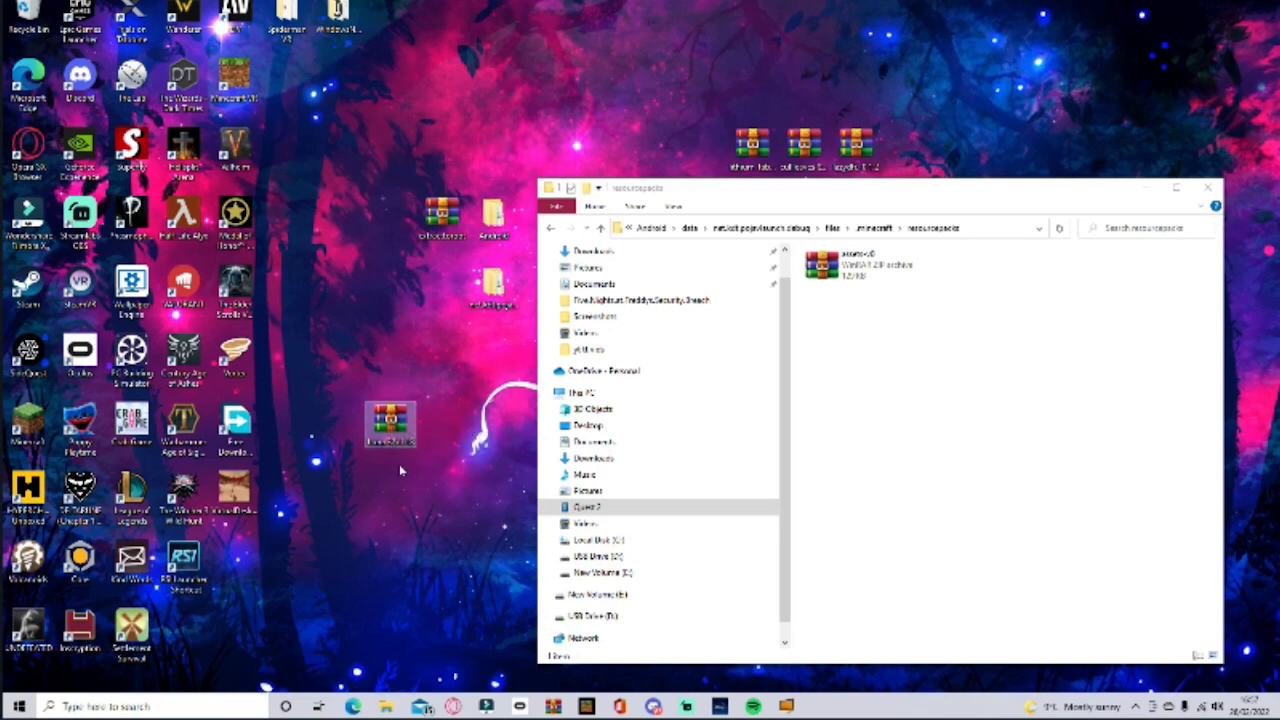
pyautogui.doubleClick(391, 415)
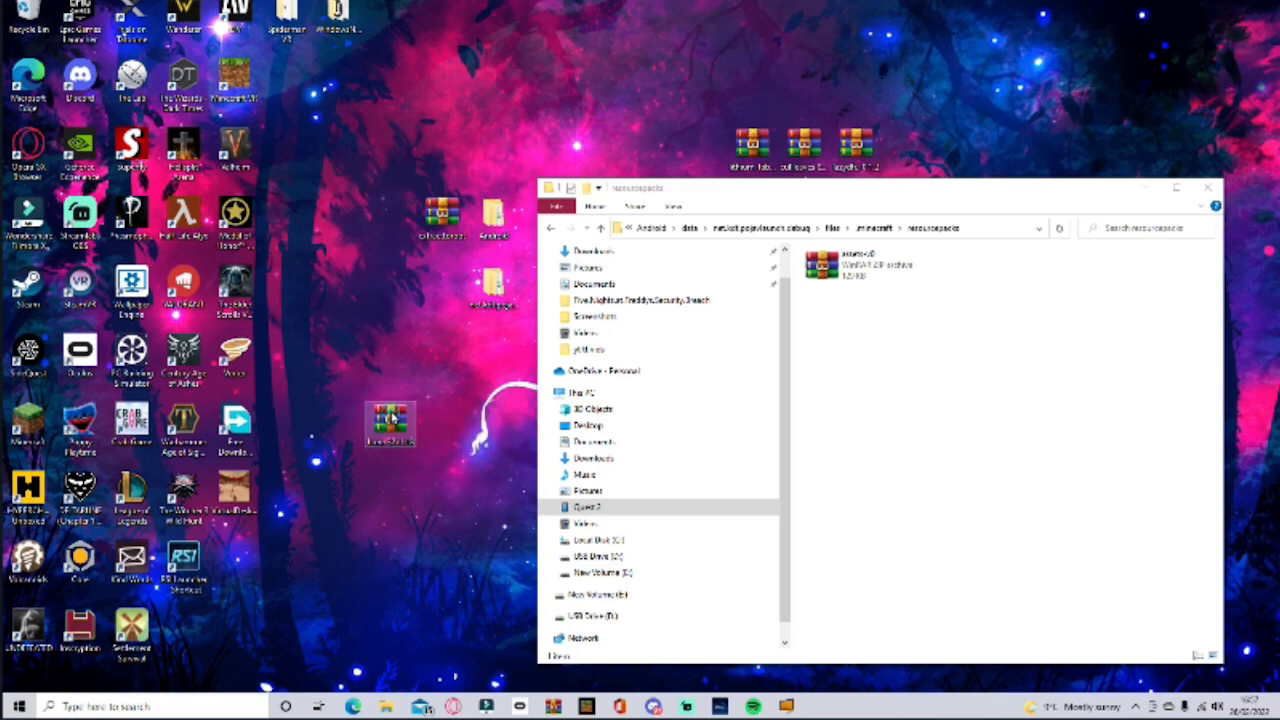
pyautogui.click(912, 132)
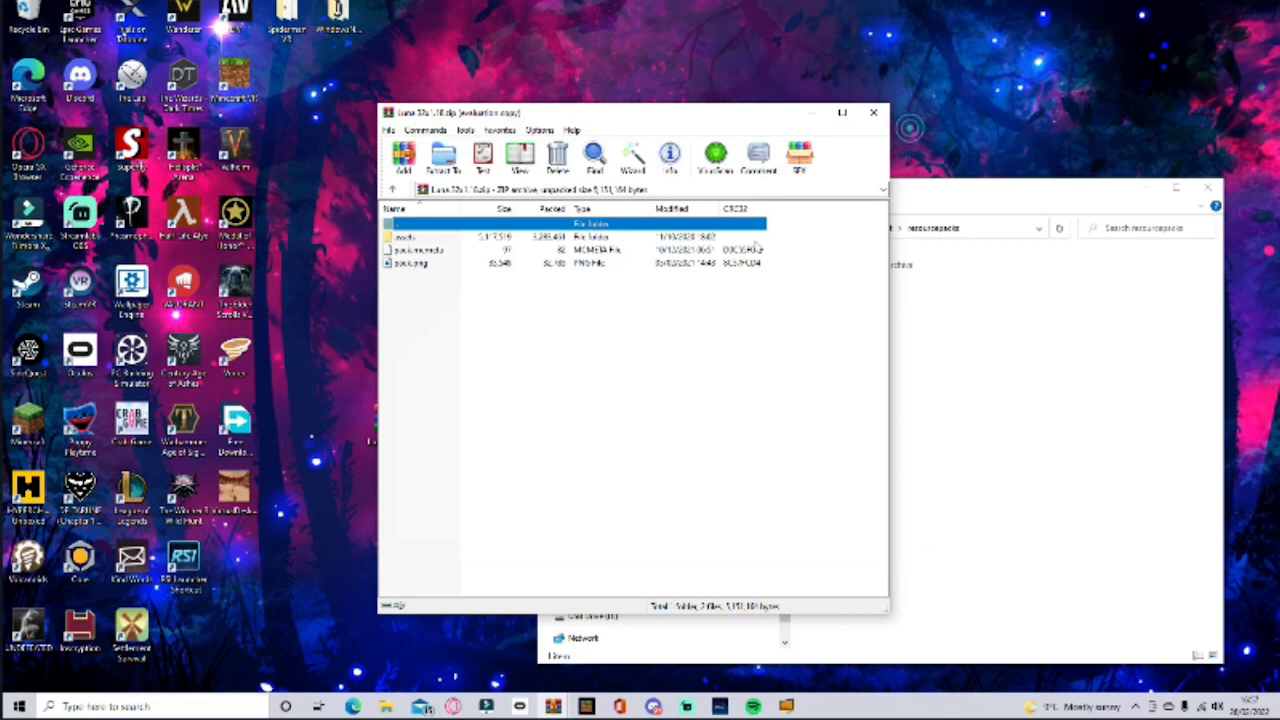
pyautogui.click(874, 113)
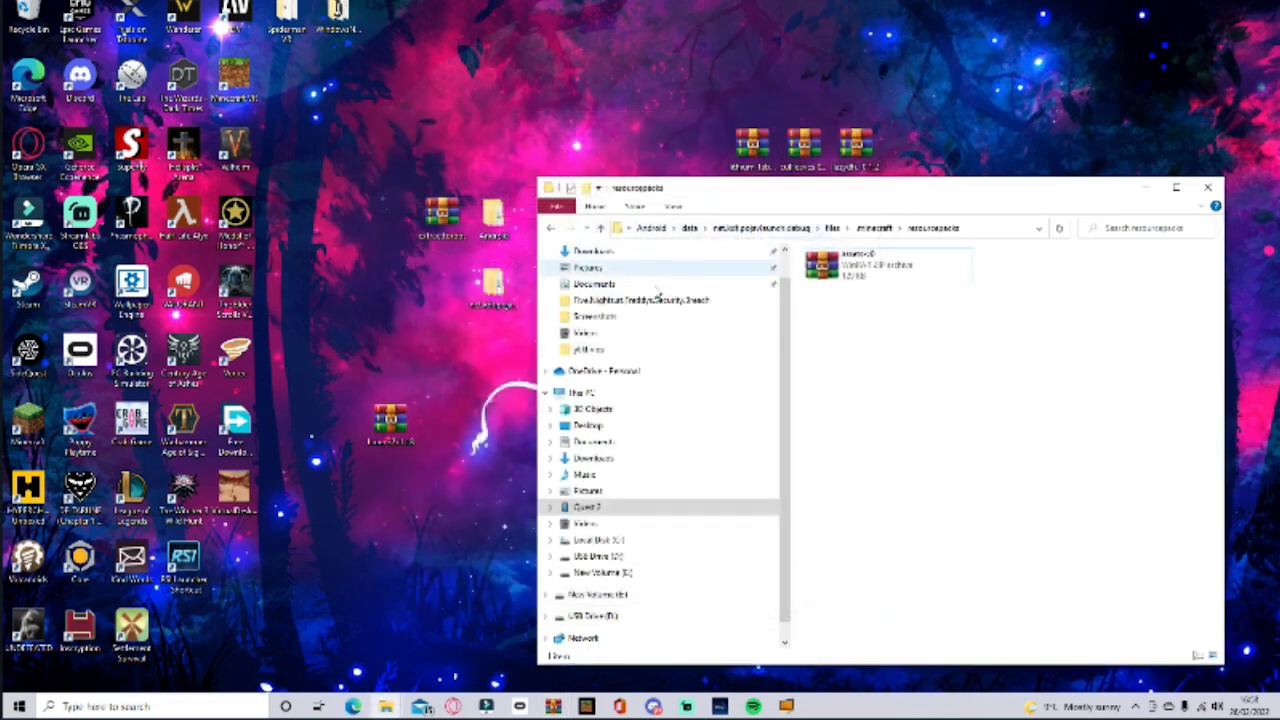
# Open the Android data folder in the Quest 2's internal shared storage
pyautogui.click(595, 507)
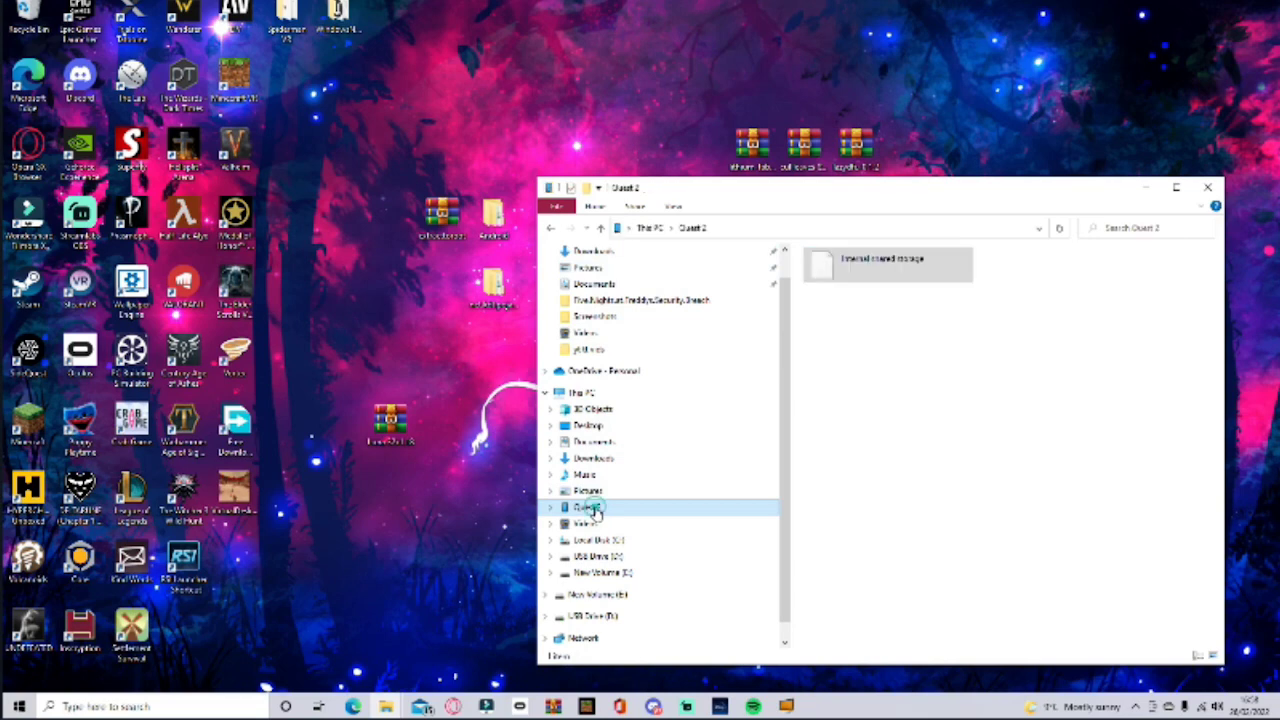
pyautogui.click(884, 278)
pyautogui.doubleClick(886, 276)
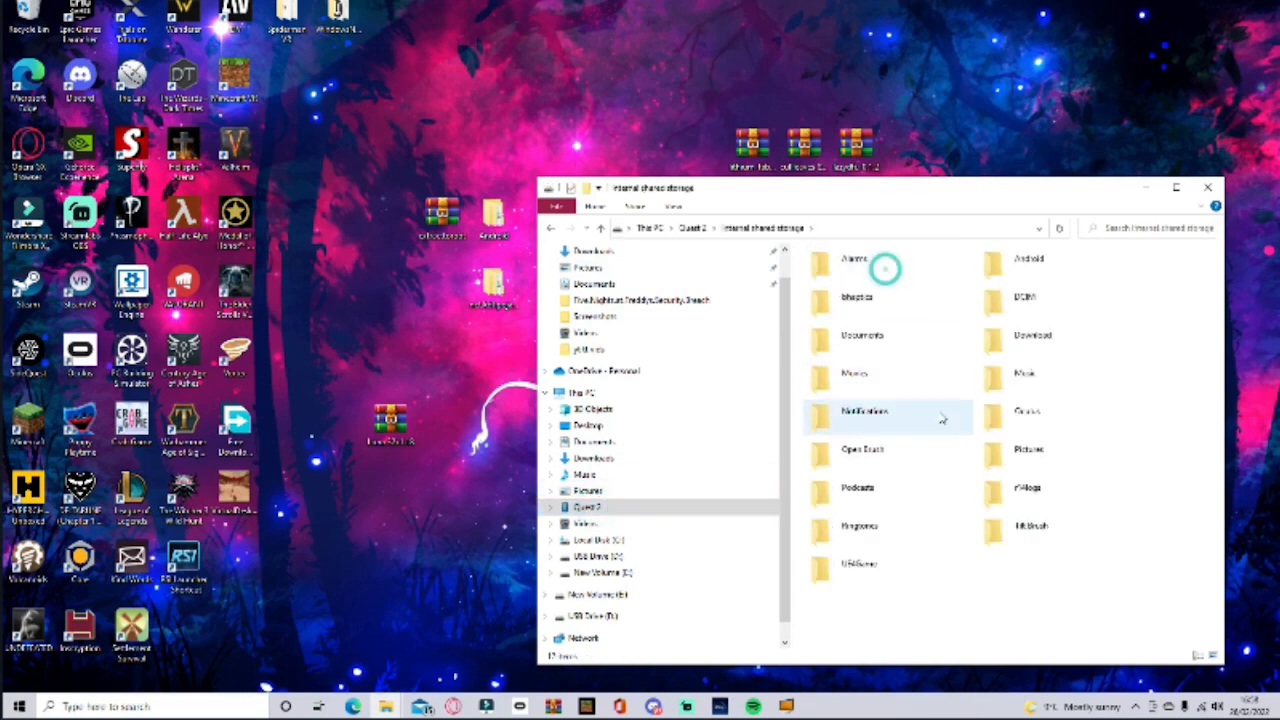
pyautogui.click(1022, 270)
pyautogui.doubleClick(1022, 268)
pyautogui.click(850, 270)
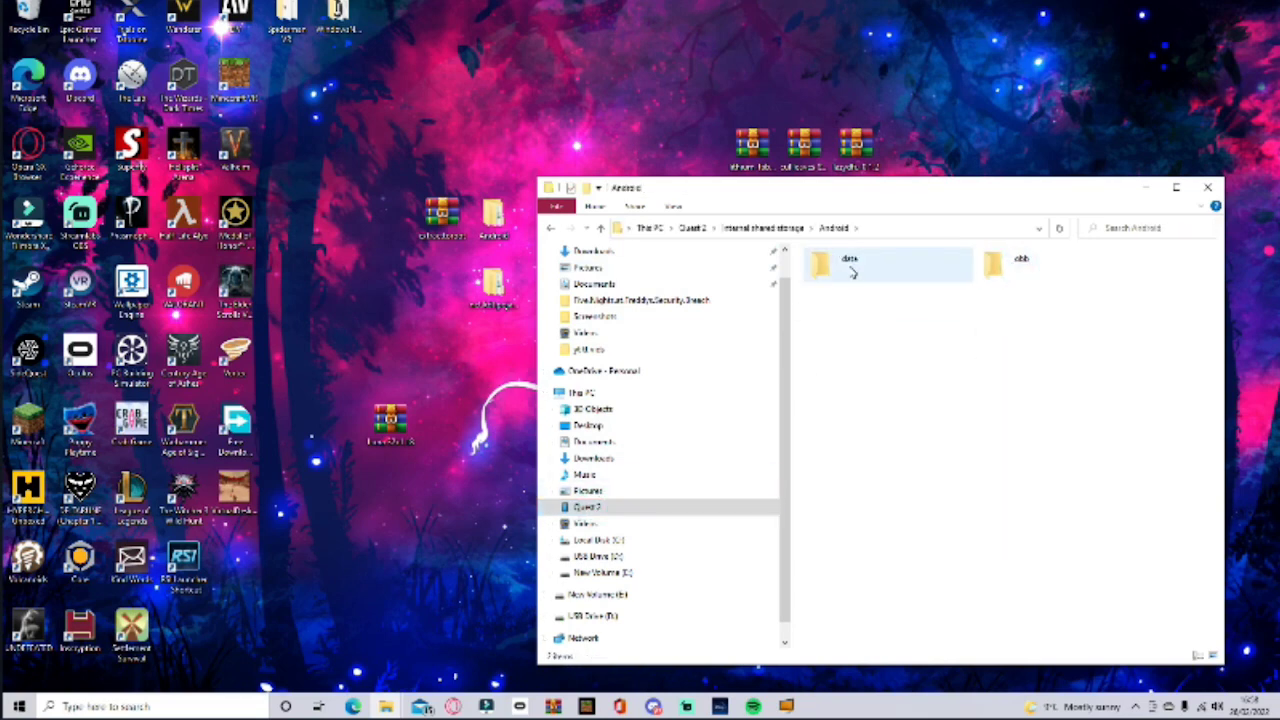
pyautogui.doubleClick(849, 265)
# Copy the Luna 32x 1.18 archive from the desktop into net.kdt.pojavlaunch.debug/files/.minecraft/resourcepacks on the headset
pyautogui.scroll(-10, 920, 440)
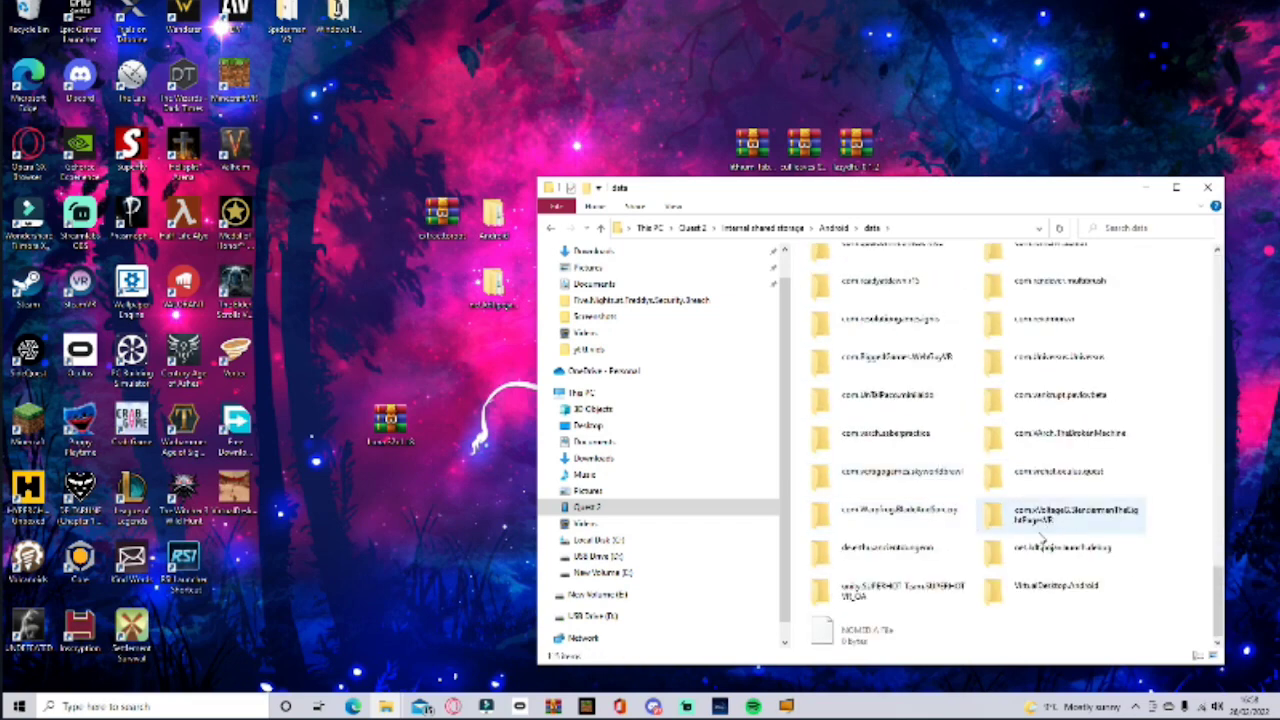
pyautogui.doubleClick(1064, 557)
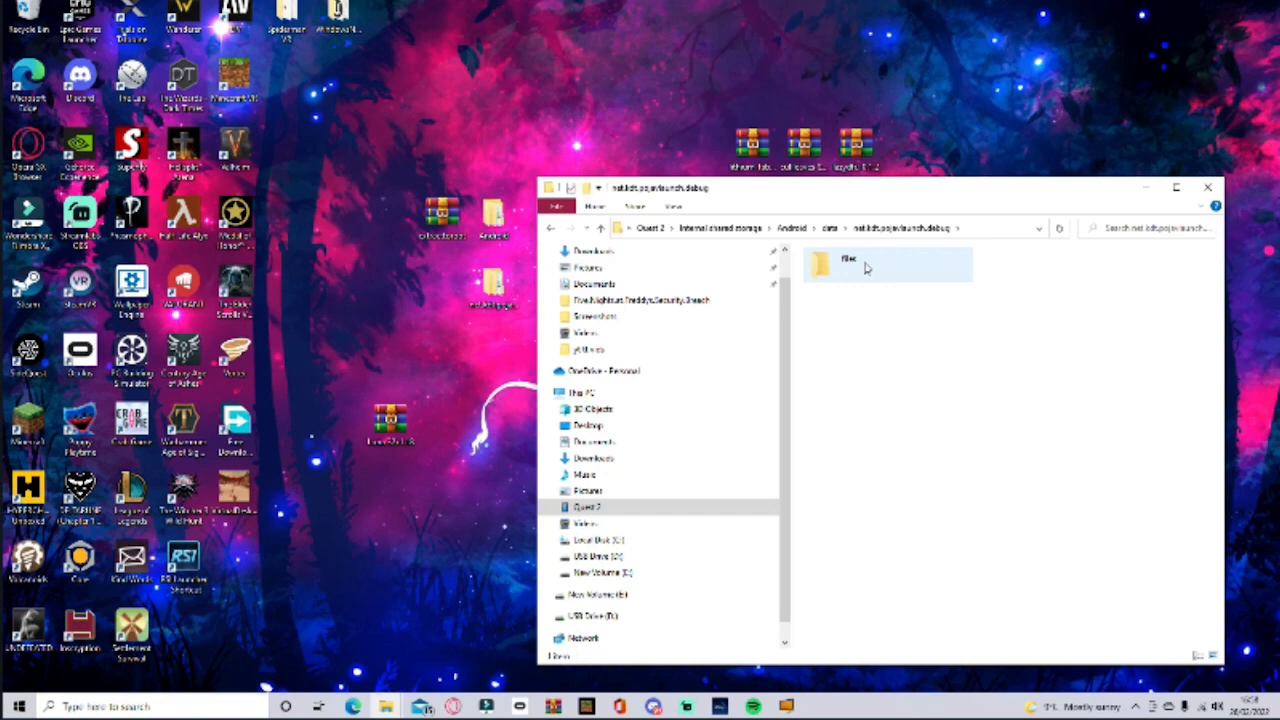
pyautogui.doubleClick(866, 266)
pyautogui.doubleClick(1020, 267)
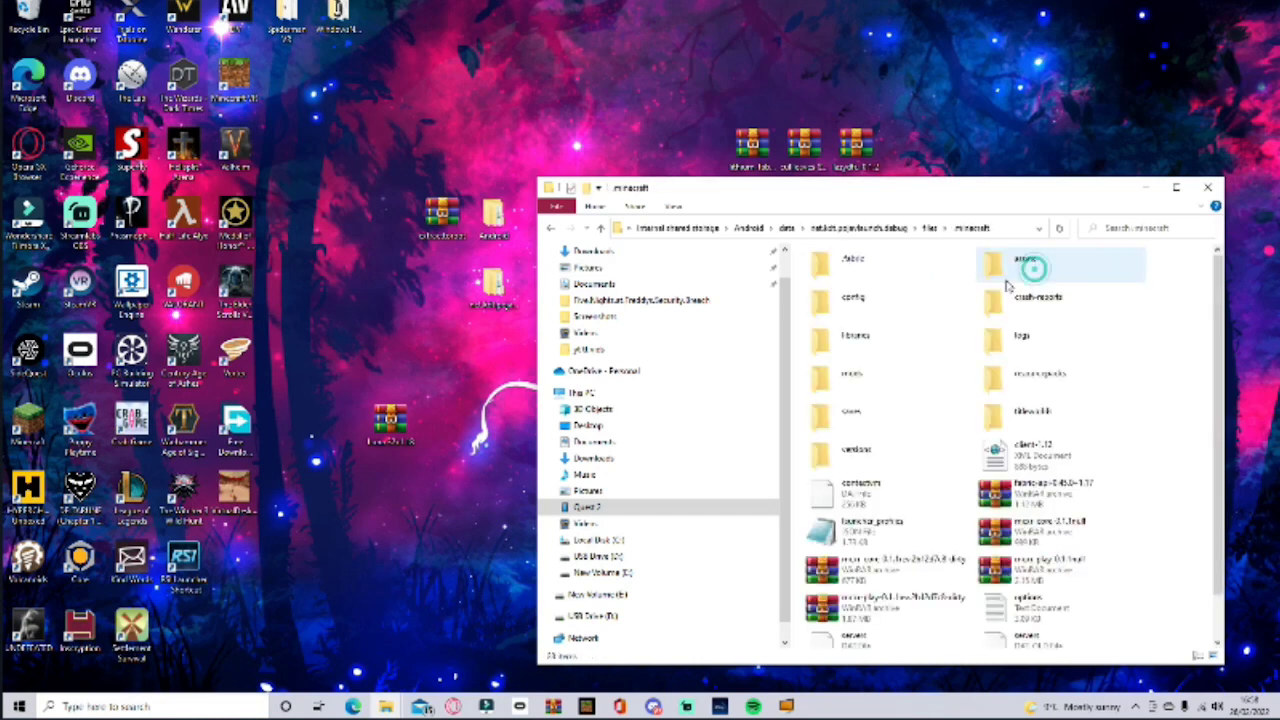
pyautogui.doubleClick(1016, 376)
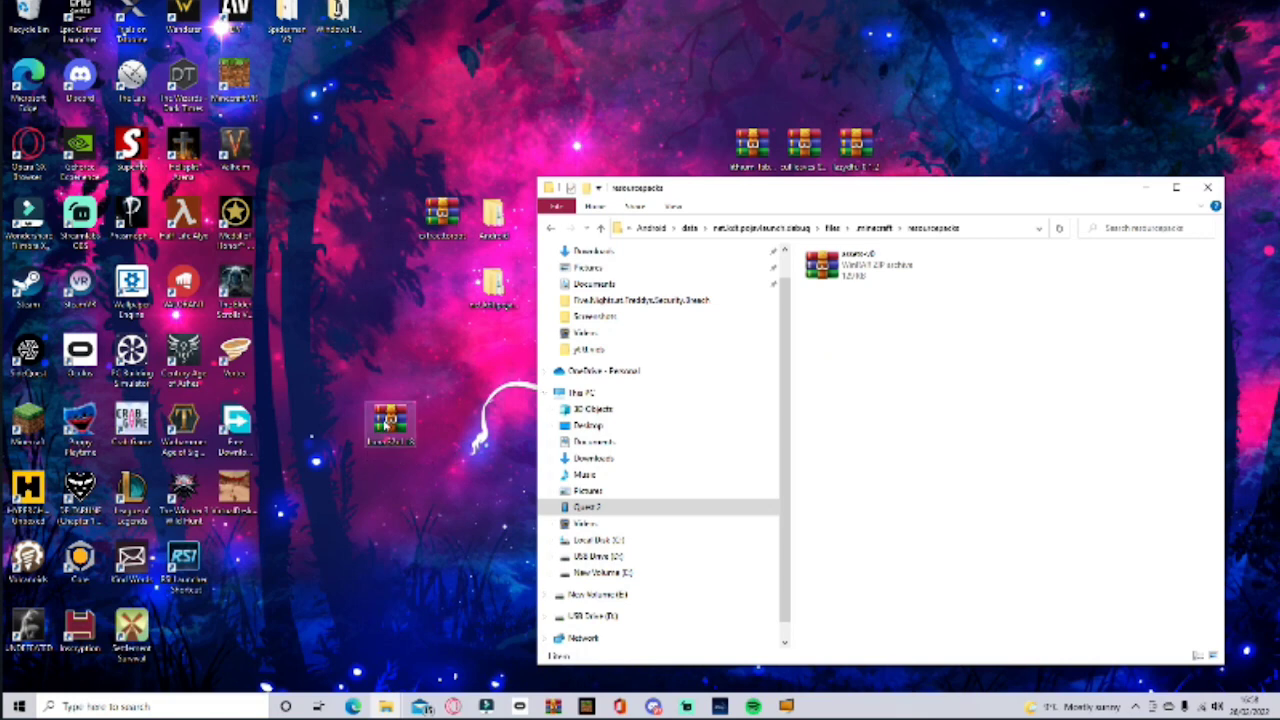
pyautogui.moveTo(388, 420); pyautogui.dragTo(940, 353)
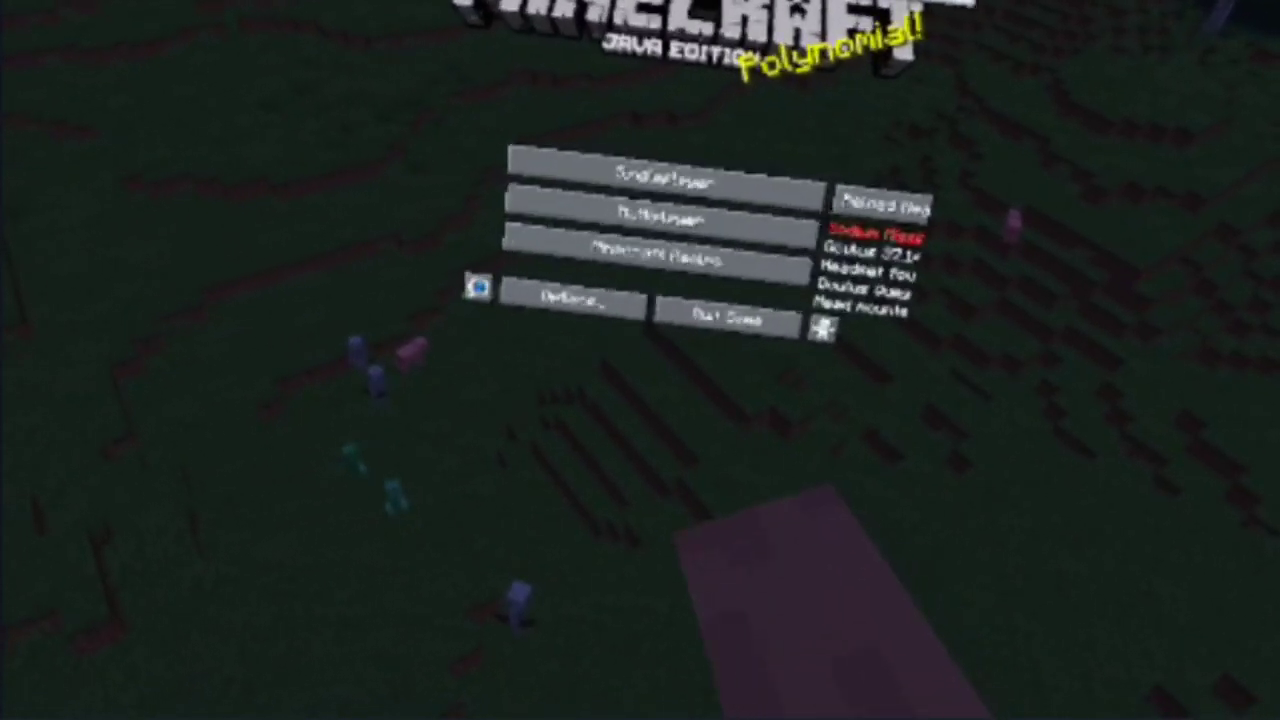
# Switch to Minecraft and add Luna 32x 1.18 to the selected resource packs in the game options
pyautogui.click(651, 300)
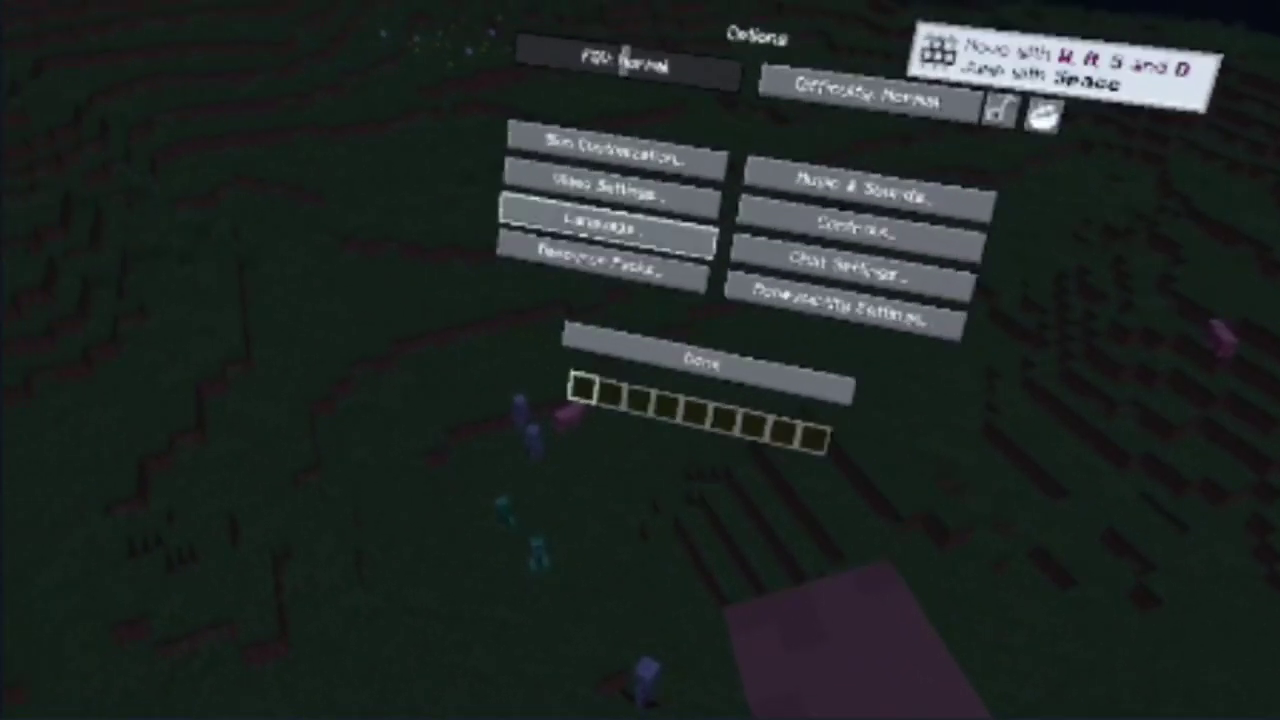
pyautogui.click(600, 262)
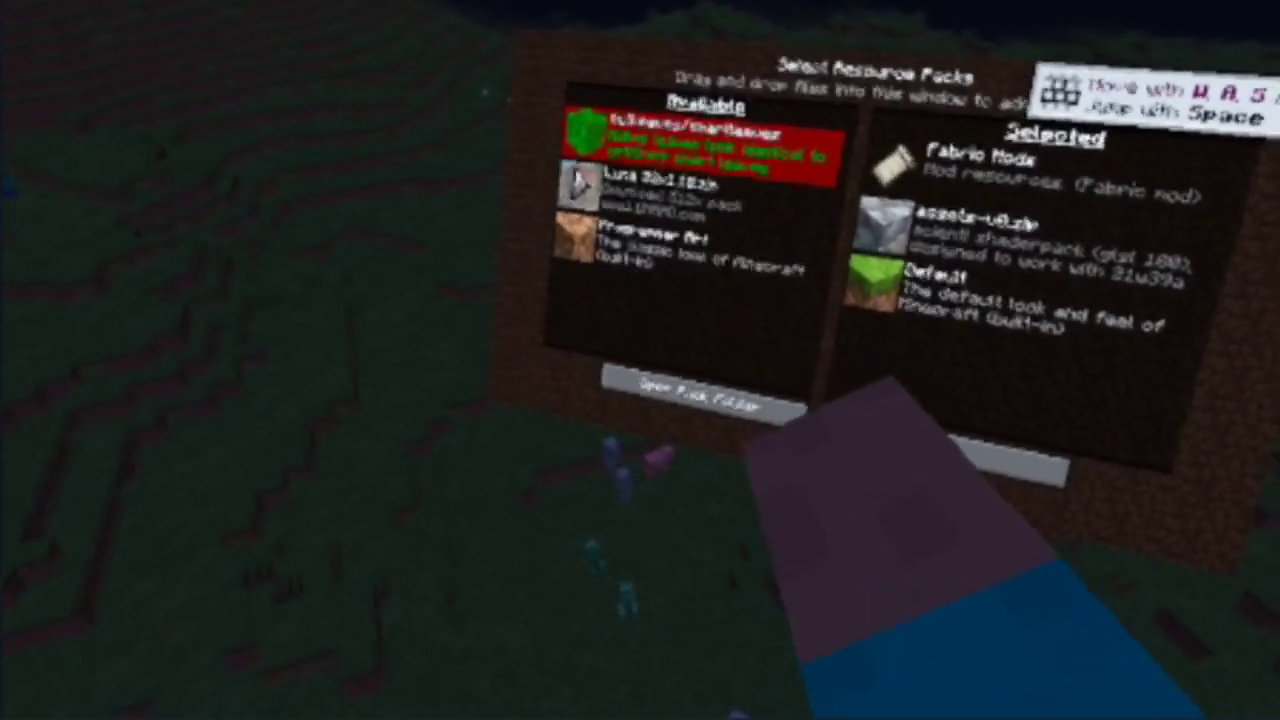
pyautogui.click(615, 188)
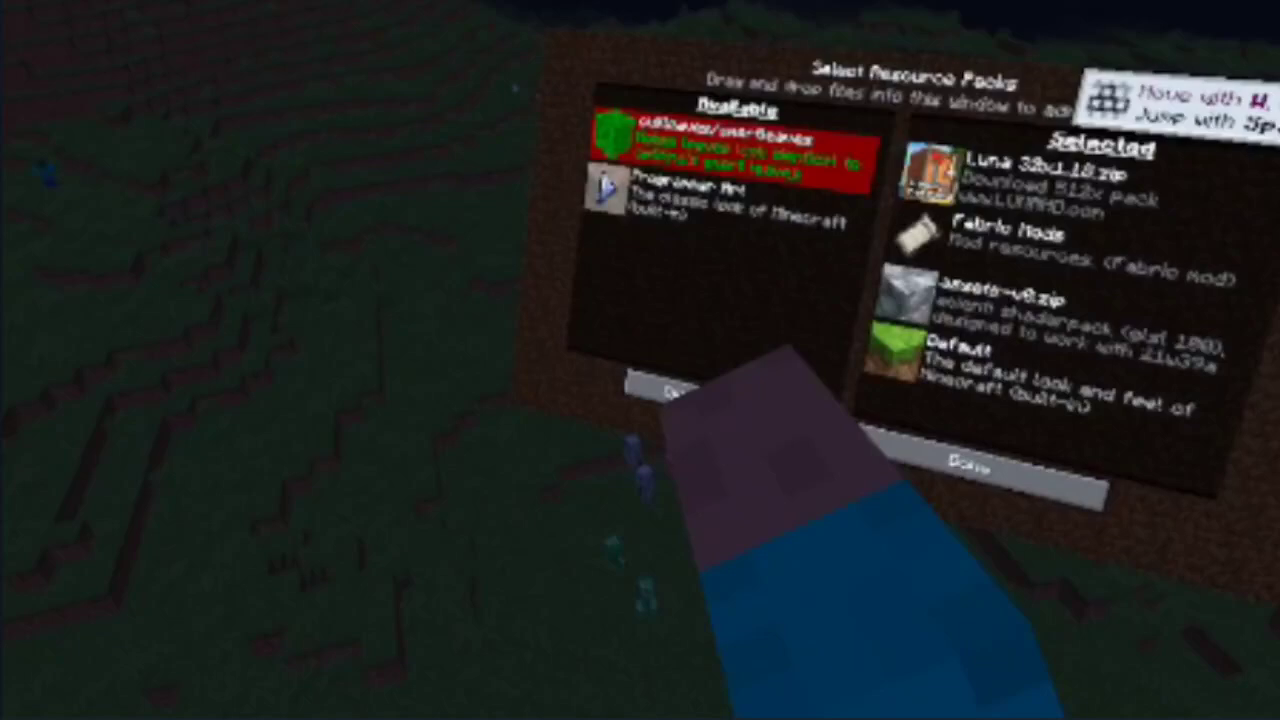